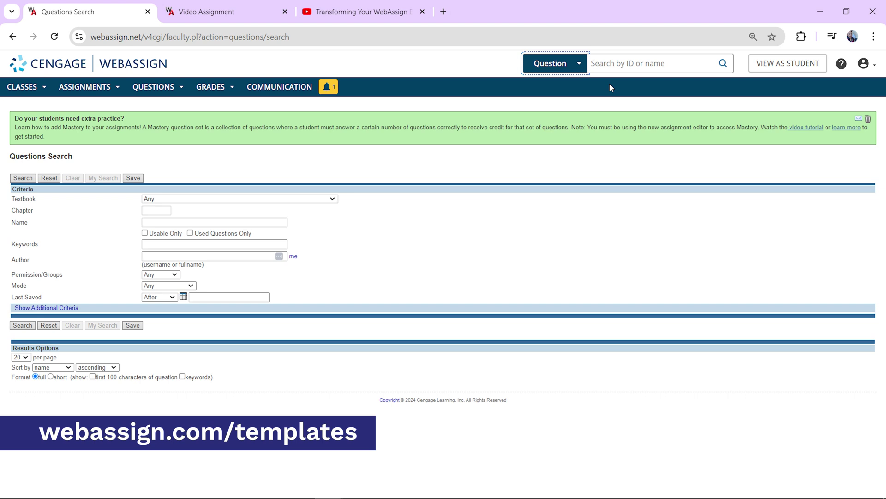
Look up question 5665112 in the header search to open it in the Question Editor
key(Tab)
text(5665112)
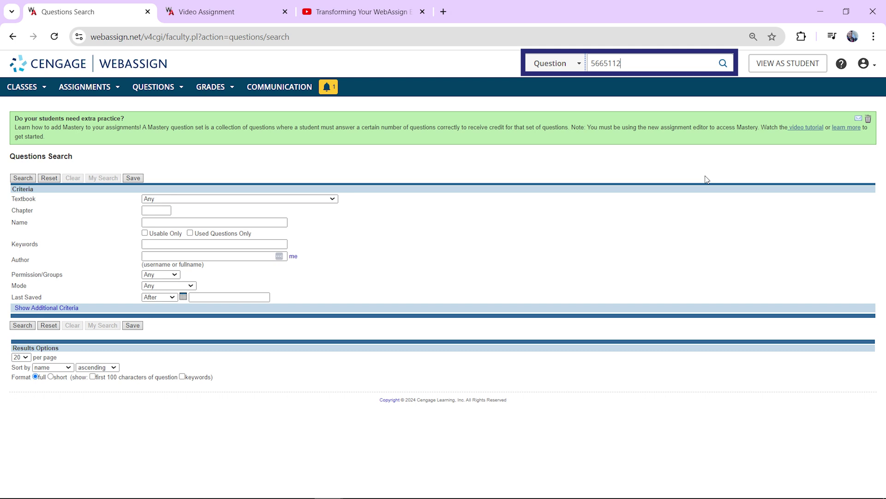
key(Return)
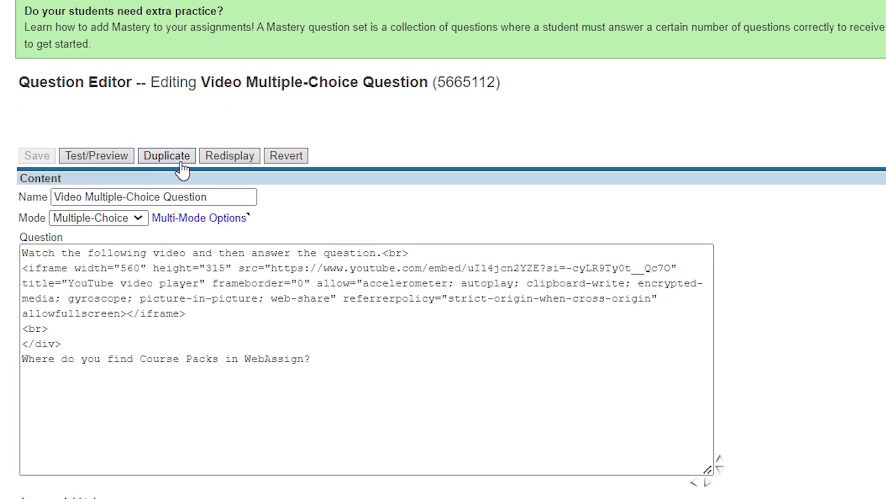
Duplicate the video question and paste the new YouTube iframe over the old embed
click(102, 204)
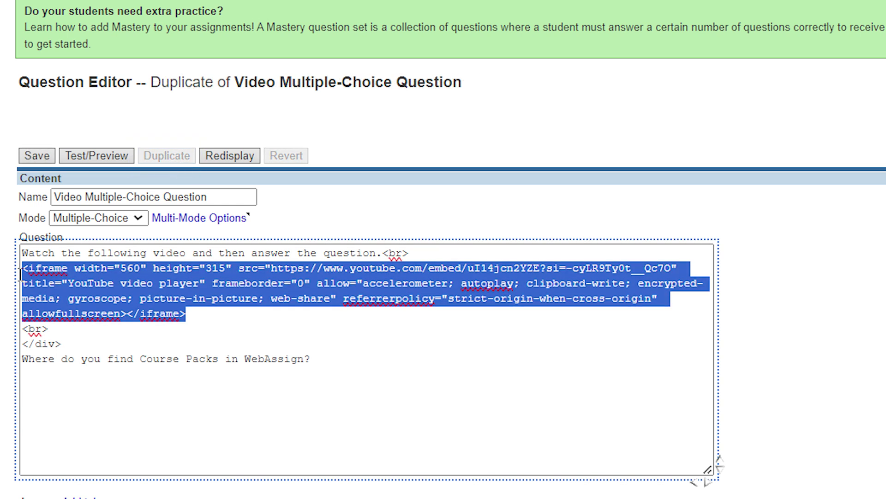
key(ctrl+v)
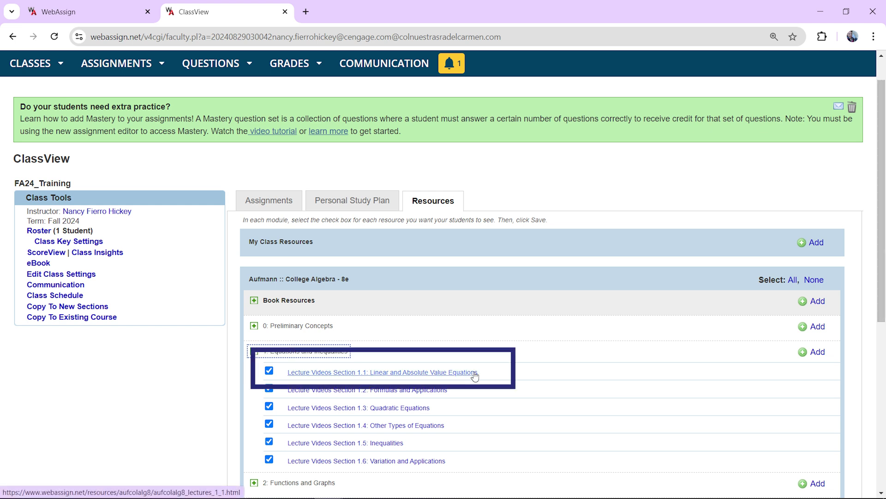
Open the College Algebra Lecture Videos Section 1.1 page from Resources
click(475, 373)
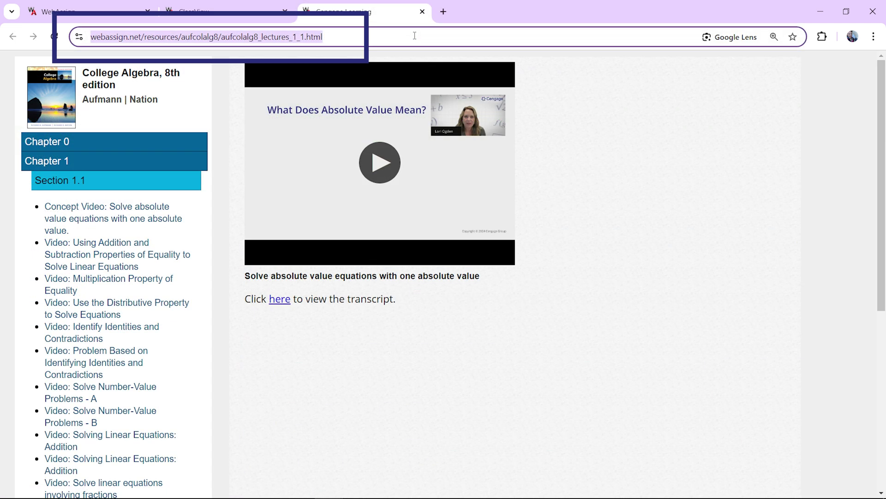